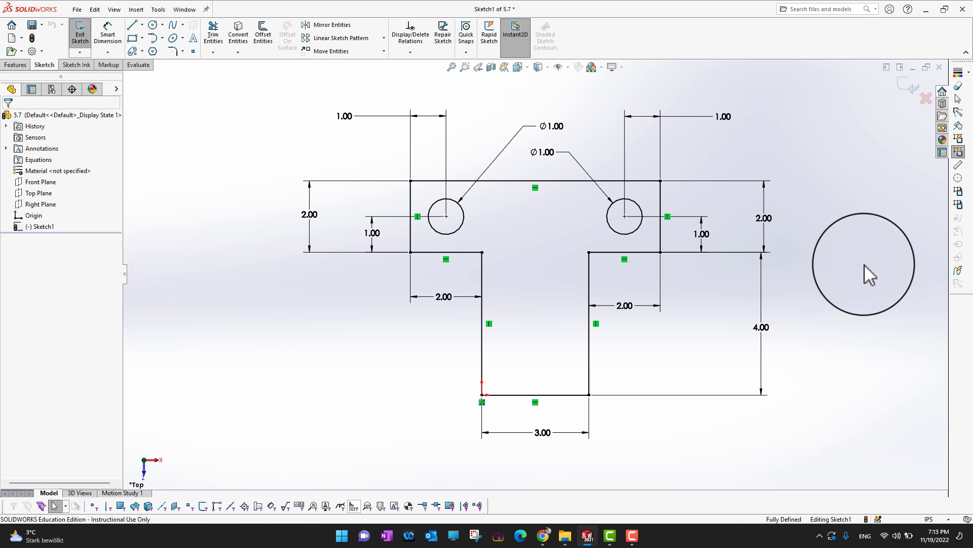
Delete the vertical and horizontal location dimensions of the right-hand hole.
{"action": "left_click", "coordinate": [708, 217]}
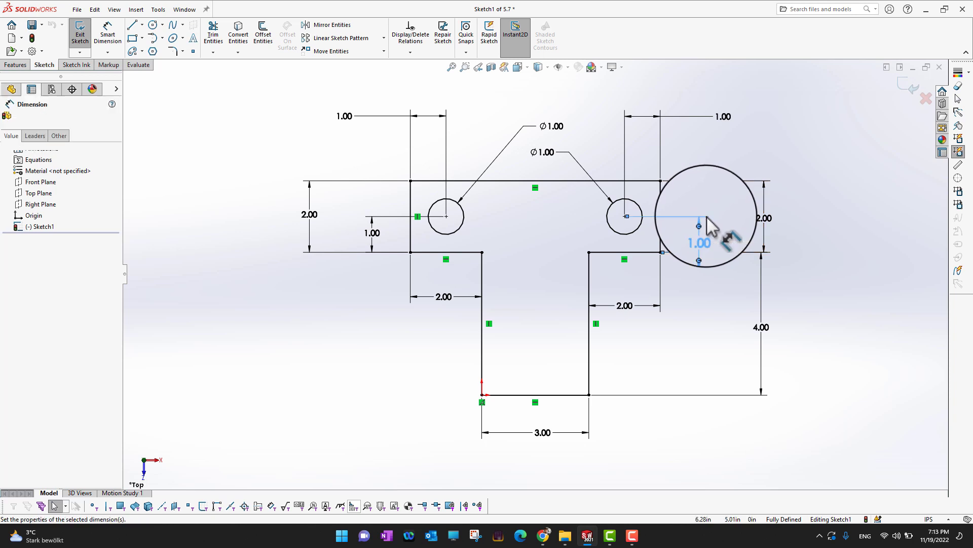
{"action": "key", "text": "Delete"}
{"action": "left_click", "coordinate": [719, 118]}
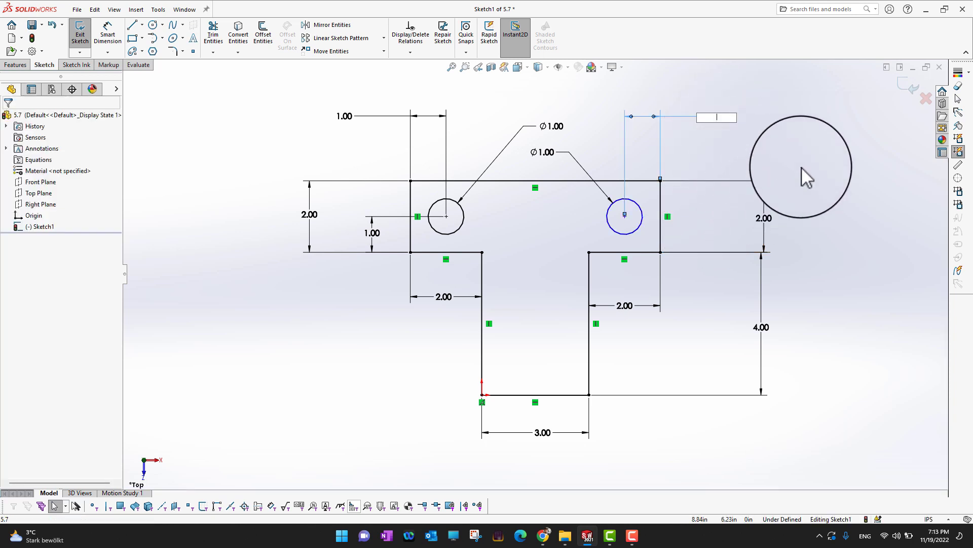
{"action": "key", "text": "Return"}
Delete the height and width dimensions of the T profile's right arm.
{"action": "left_click", "coordinate": [564, 213]}
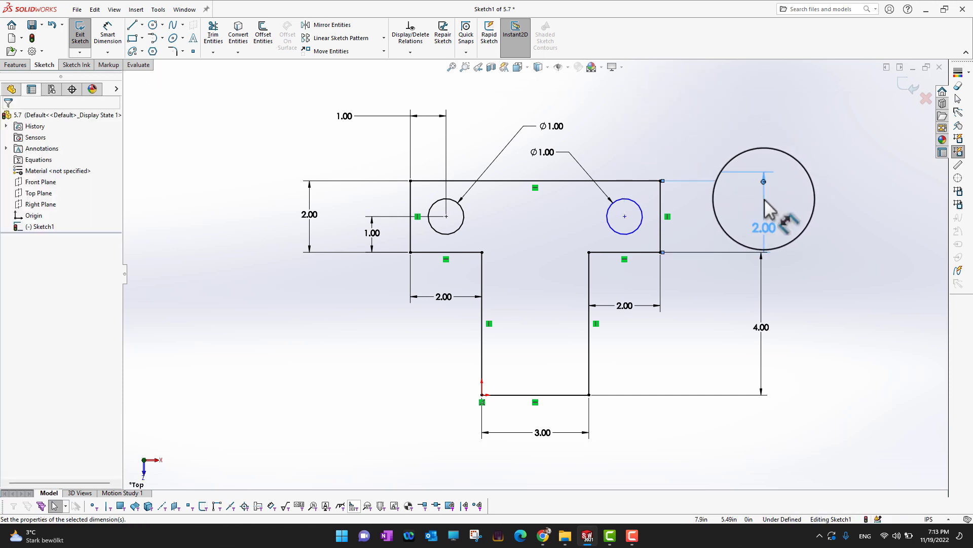
{"action": "key", "text": "Delete"}
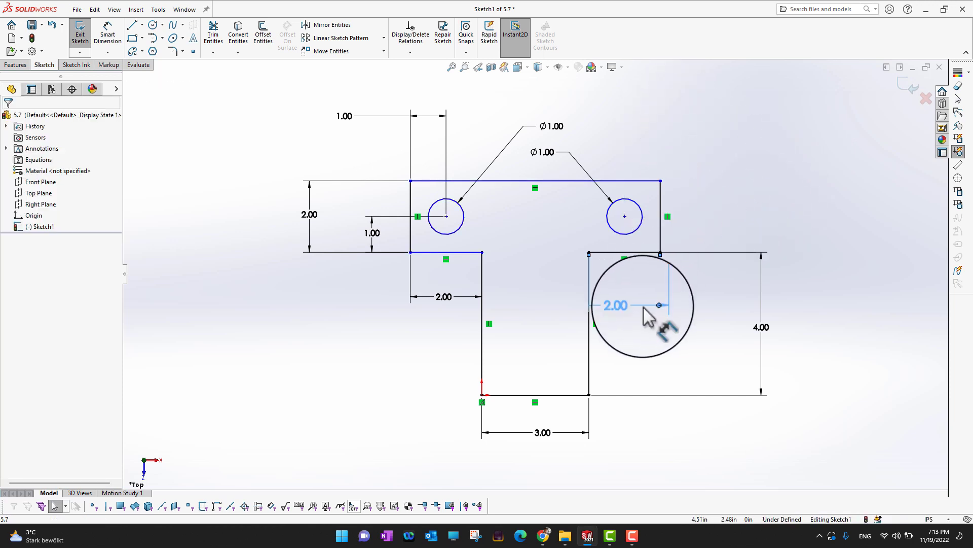
{"action": "key", "text": "Delete"}
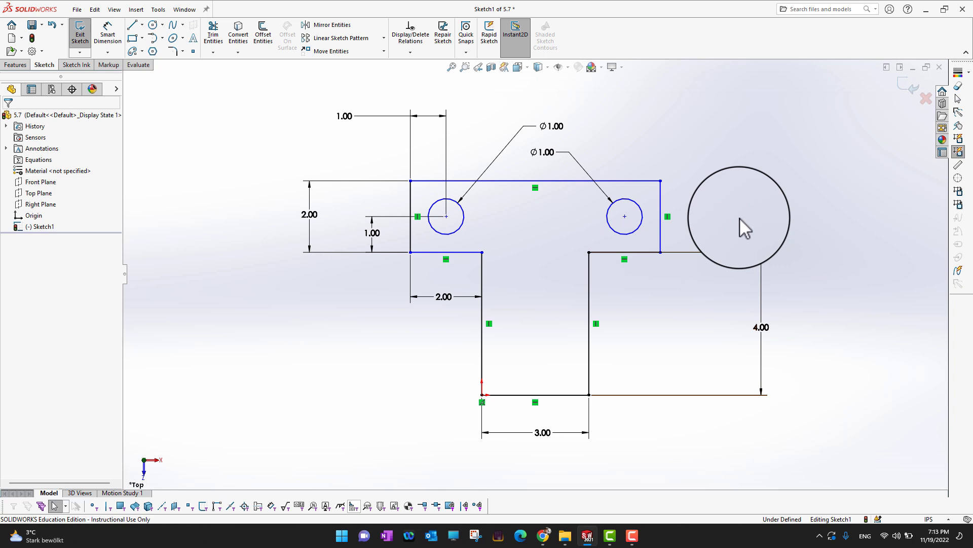
Draw a horizontal centerline connecting the centers of the two holes.
{"action": "left_click", "coordinate": [142, 25]}
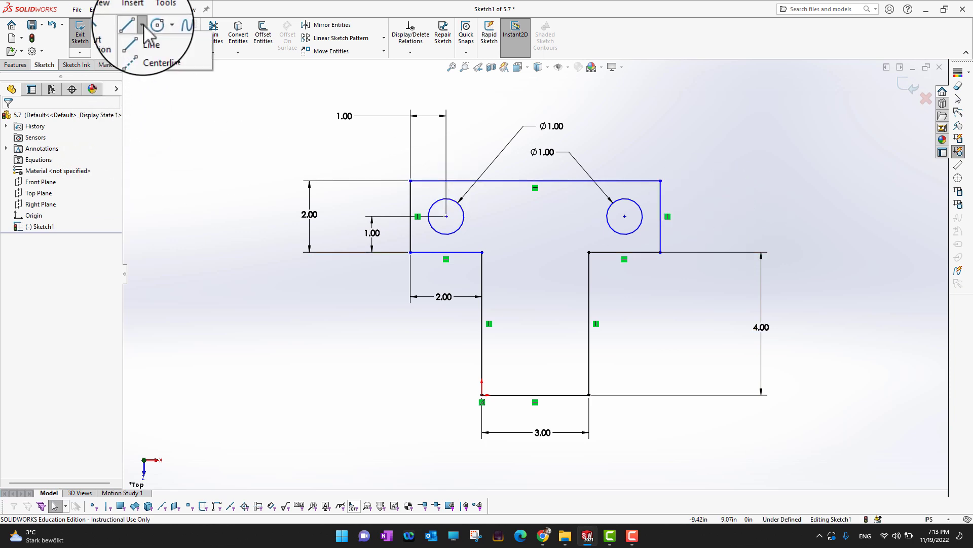
{"action": "left_click", "coordinate": [152, 47]}
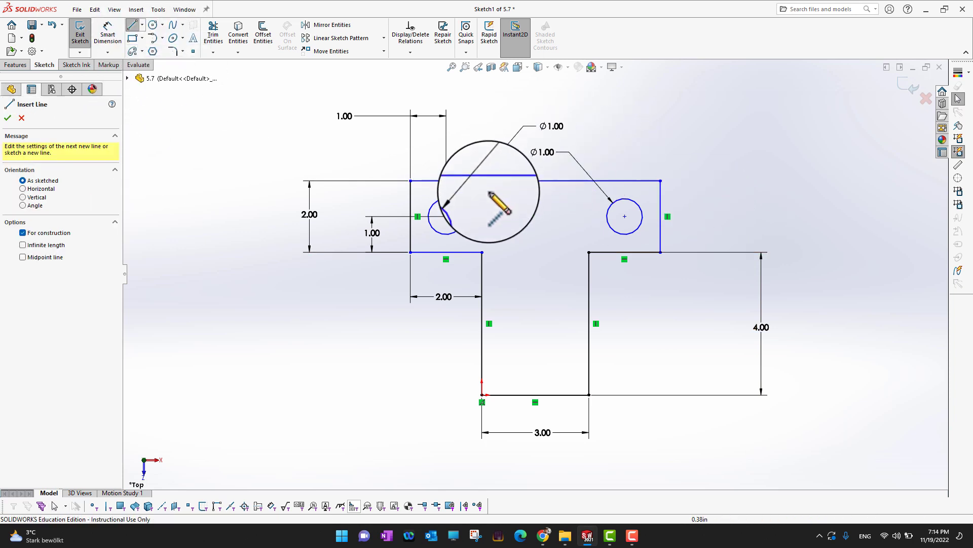
{"action": "scroll", "coordinate": [453, 222], "scroll_direction": "down", "scroll_amount": 2}
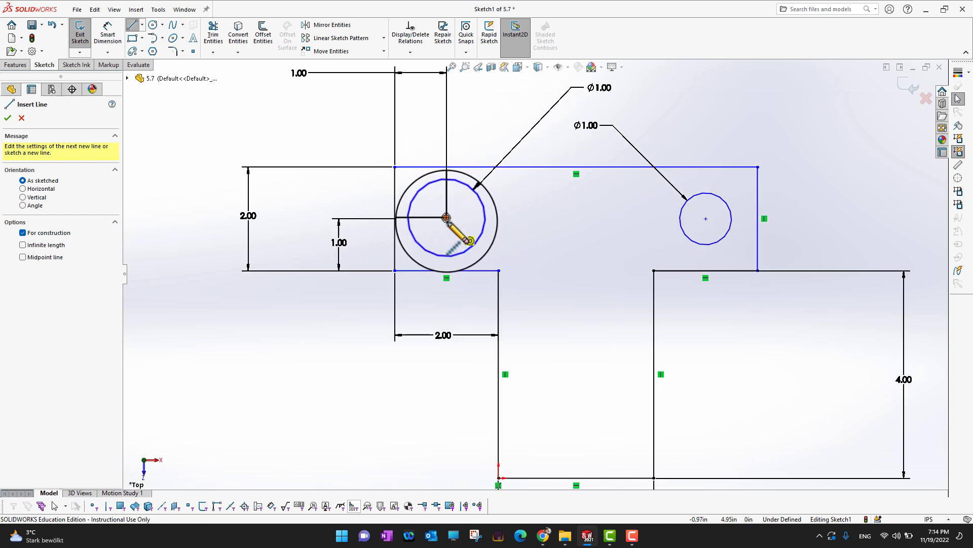
{"action": "left_click", "coordinate": [446, 219]}
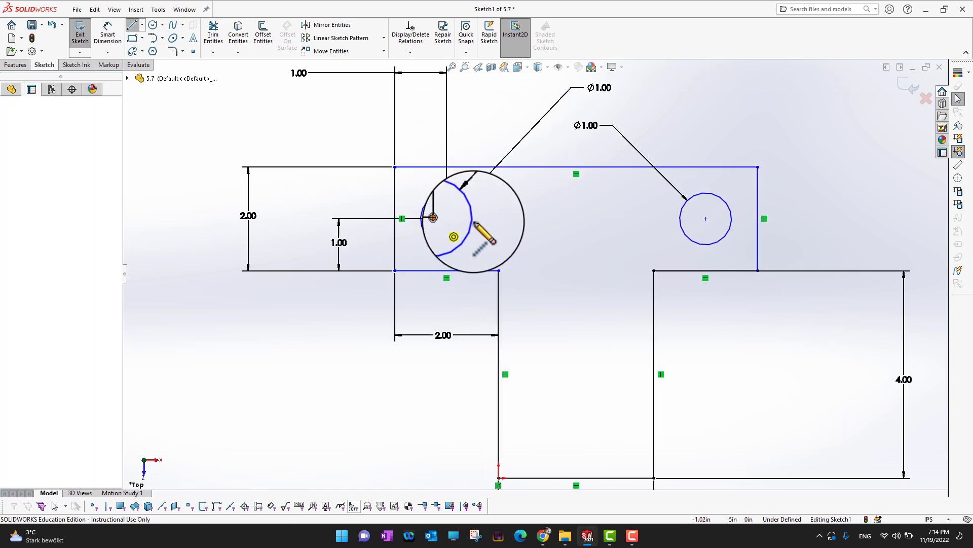
{"action": "left_click", "coordinate": [705, 221]}
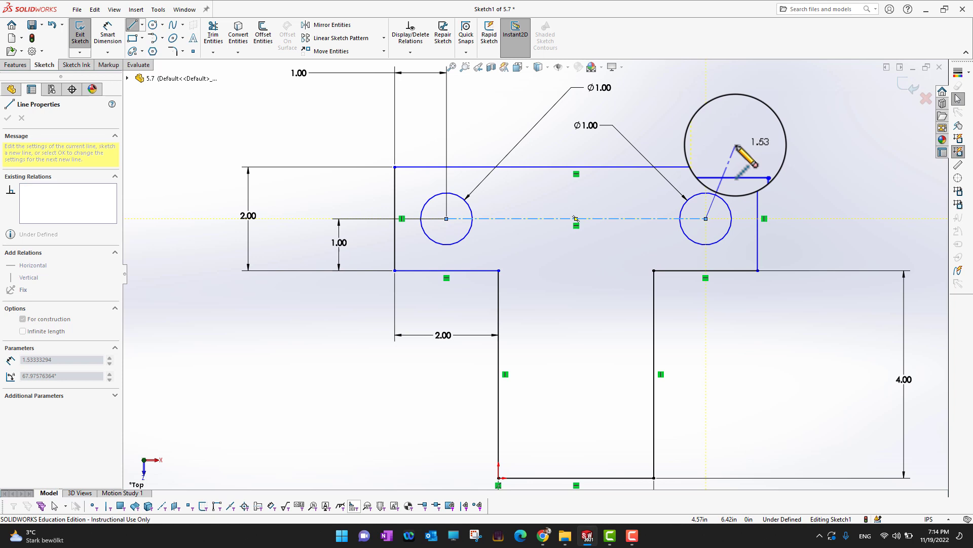
{"action": "key", "text": "Escape"}
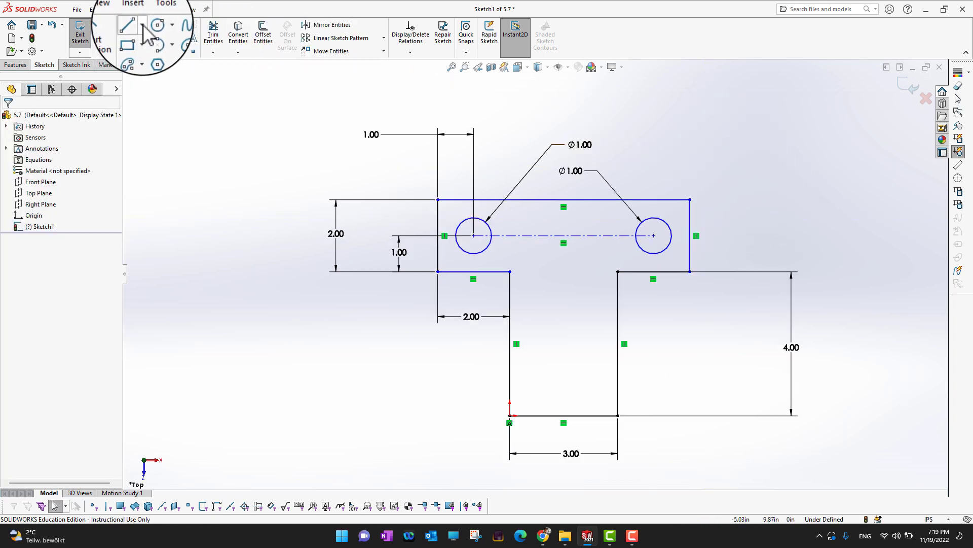
Draw centerlines from the upper edge's midpoint down through the hole centerline's midpoint, and across to the right arm's inner corner.
{"action": "left_click", "coordinate": [145, 22]}
{"action": "left_click", "coordinate": [153, 42]}
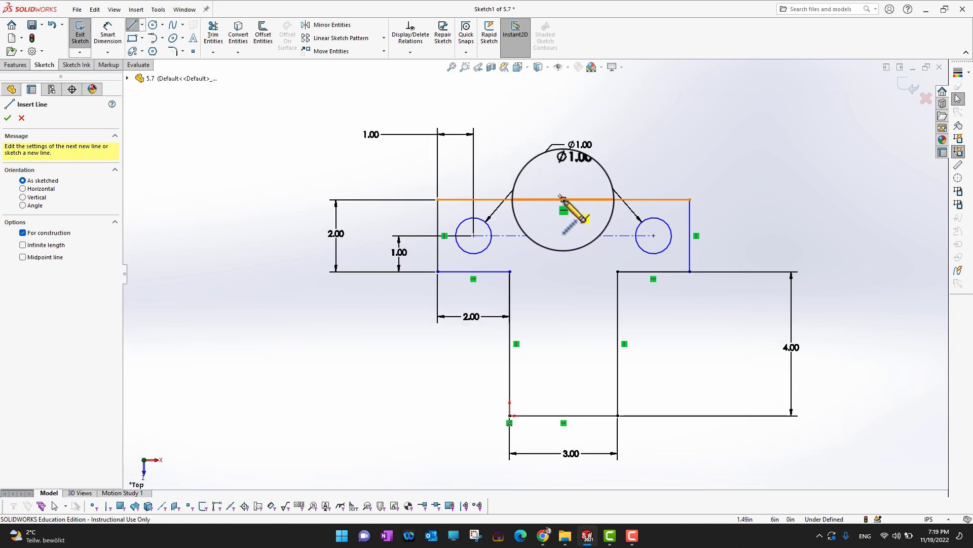
{"action": "left_click", "coordinate": [562, 199]}
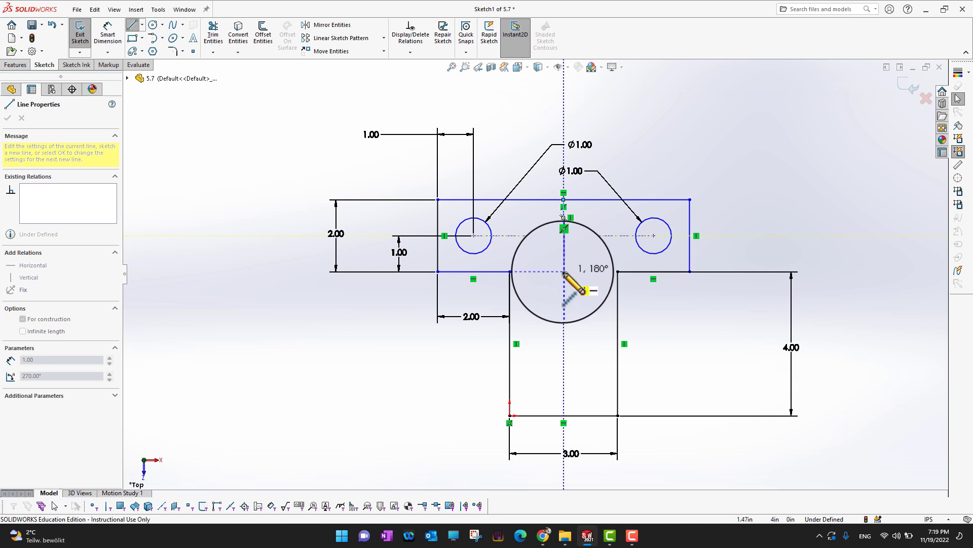
{"action": "left_click", "coordinate": [564, 272]}
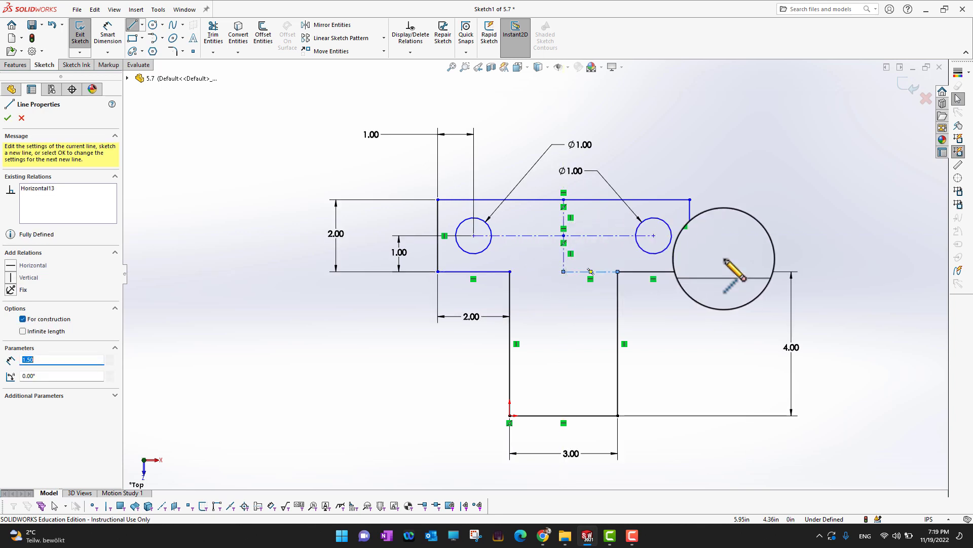
{"action": "left_click", "coordinate": [8, 118]}
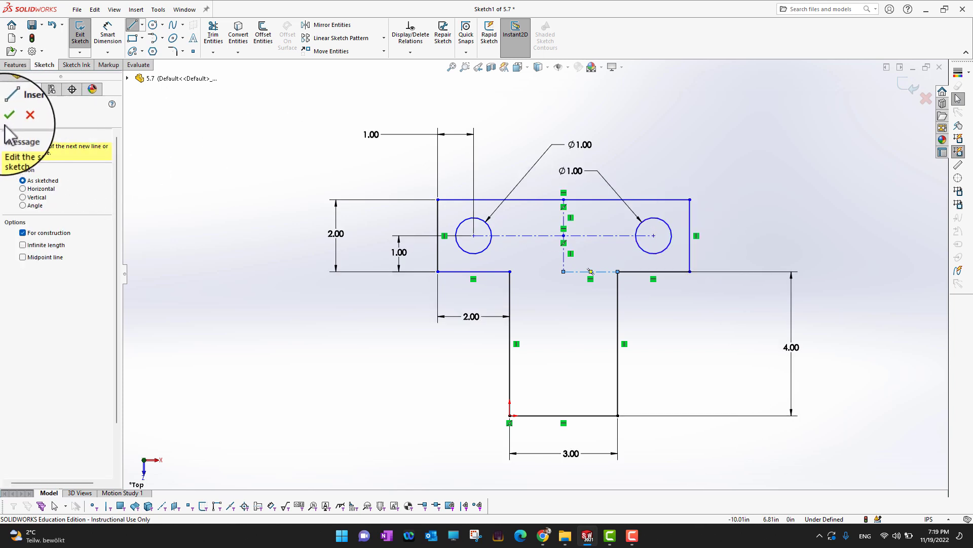
{"action": "left_click", "coordinate": [8, 117]}
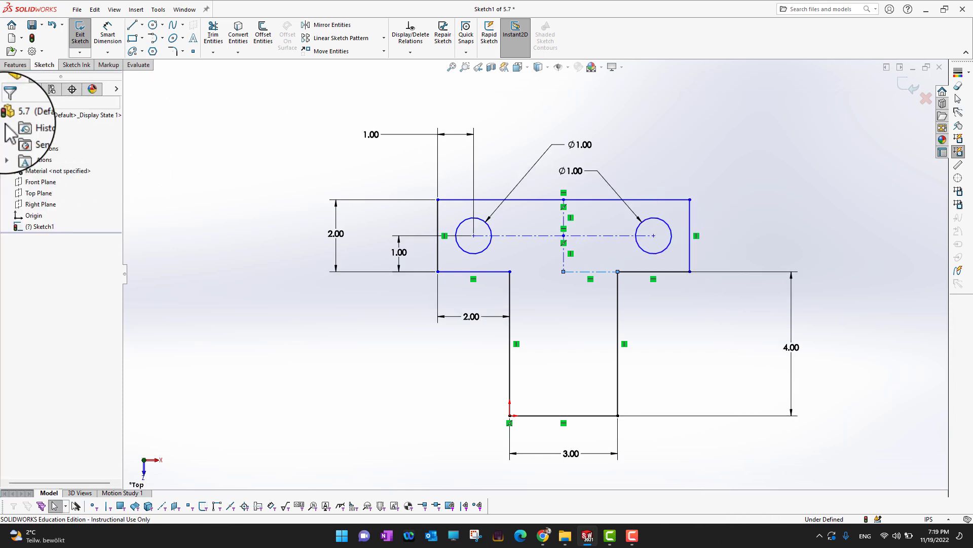
Make the two vertical centerline segments above and below the hole centerline equal in length.
{"action": "left_click", "coordinate": [564, 260]}
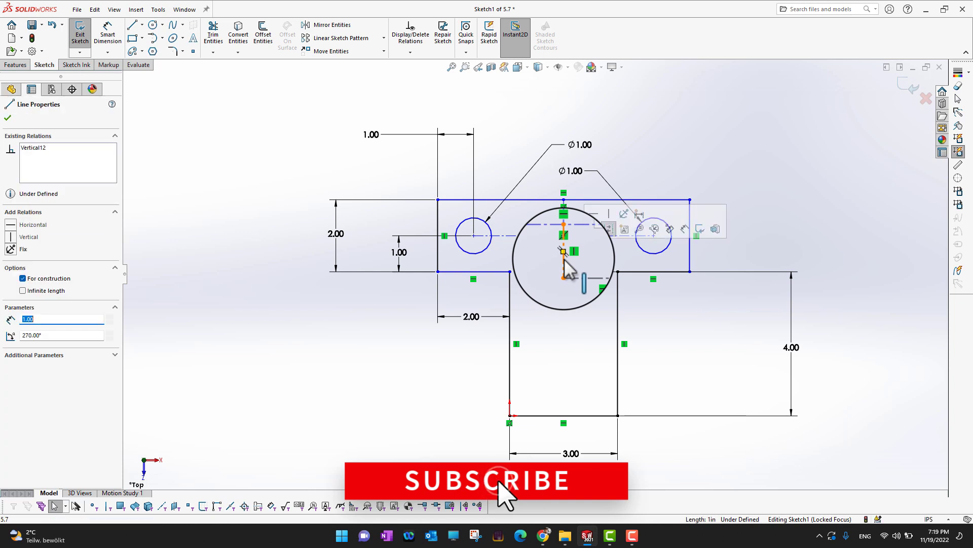
{"action": "left_click_drag", "start_coordinate": [565, 260], "coordinate": [565, 220]}
{"action": "left_click", "coordinate": [564, 218], "text": "ctrl"}
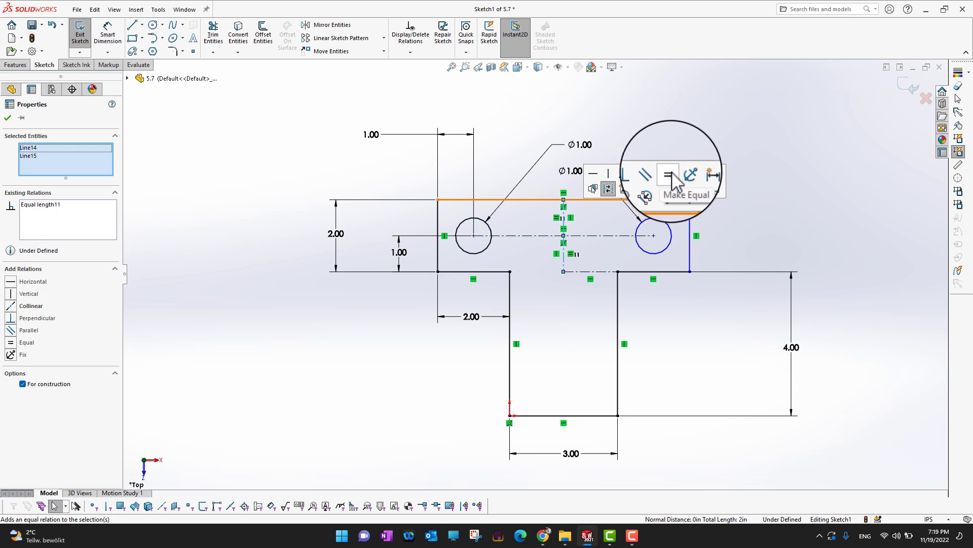
{"action": "left_click", "coordinate": [8, 117]}
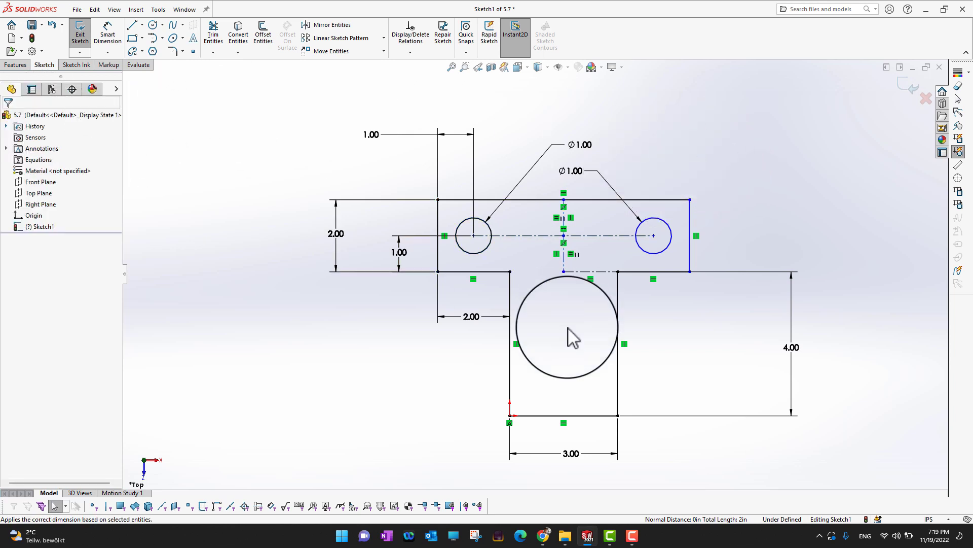
Delete the left hole's vertical location dimension and the left arm's width dimension.
{"action": "left_click_drag", "start_coordinate": [568, 328], "coordinate": [399, 267]}
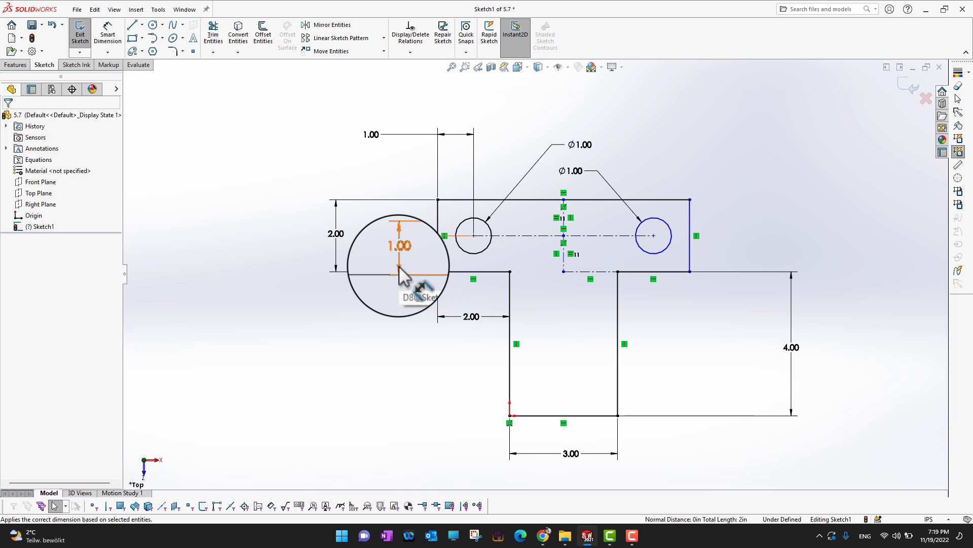
{"action": "left_click", "coordinate": [400, 269]}
{"action": "key", "text": "Delete"}
{"action": "mouse_move", "coordinate": [420, 279]}
{"action": "left_mouse_down"}
{"action": "mouse_move", "coordinate": [393, 332]}
{"action": "mouse_move", "coordinate": [520, 336]}
{"action": "mouse_move", "coordinate": [392, 263]}
{"action": "mouse_move", "coordinate": [477, 331]}
{"action": "mouse_move", "coordinate": [505, 329]}
{"action": "left_mouse_up"}
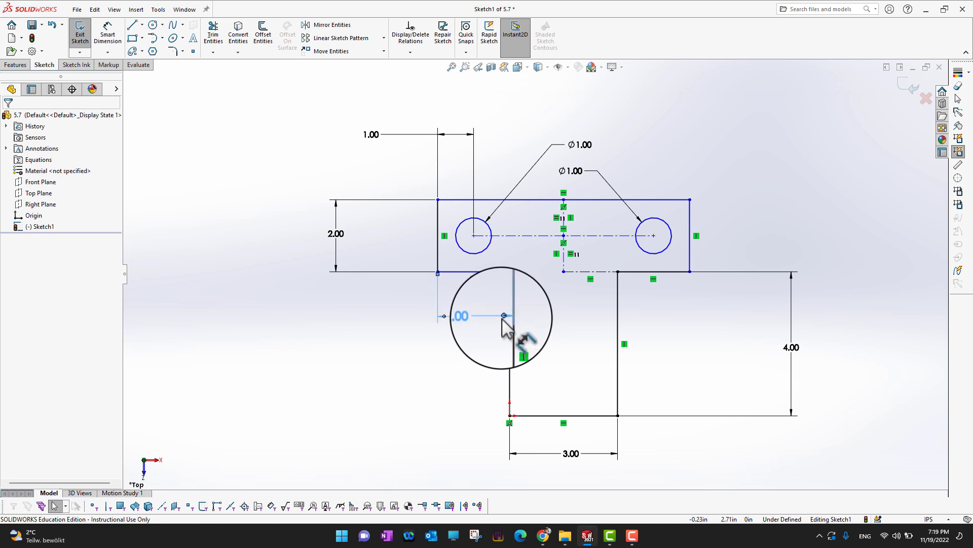
{"action": "left_click", "coordinate": [503, 318]}
{"action": "key", "text": "Delete"}
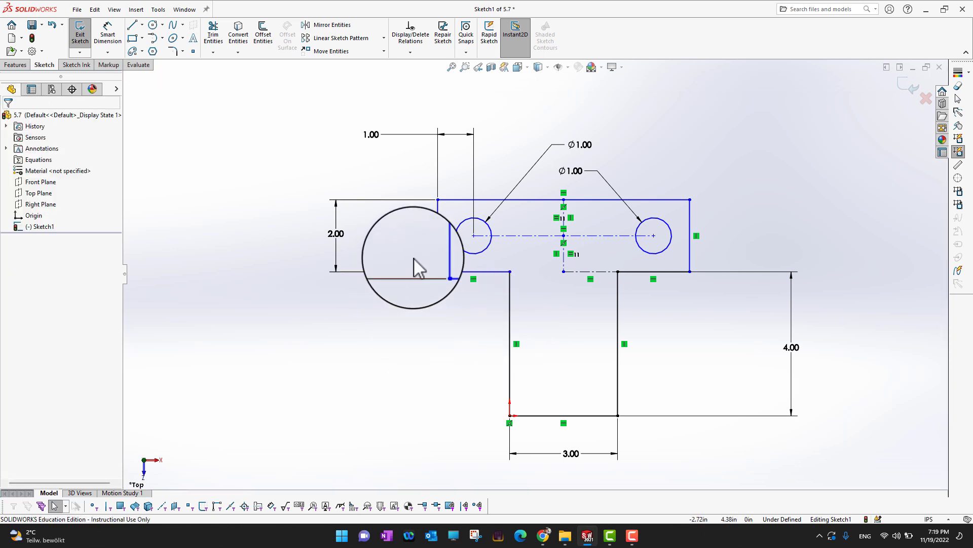
Apply an Equal relation to the outer vertical edges and lower horizontal edges of both arms.
{"action": "left_click", "coordinate": [438, 251]}
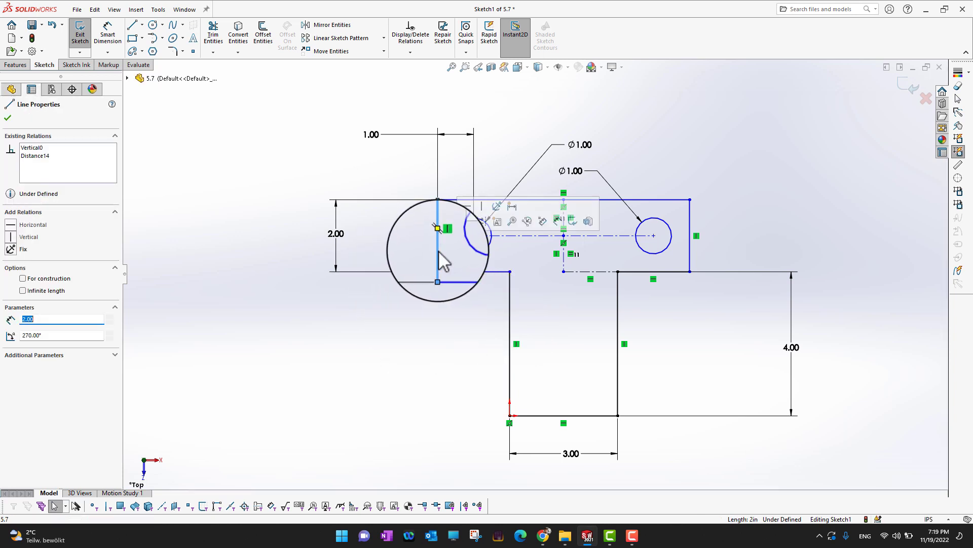
{"action": "left_click", "coordinate": [459, 272], "text": "ctrl"}
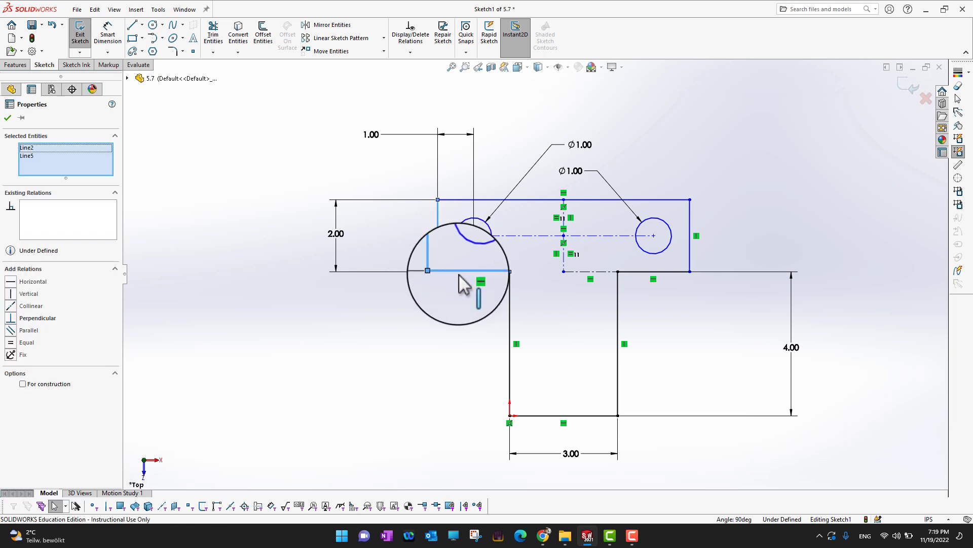
{"action": "left_click", "coordinate": [660, 276], "text": "ctrl"}
{"action": "left_click", "coordinate": [691, 256], "text": "ctrl"}
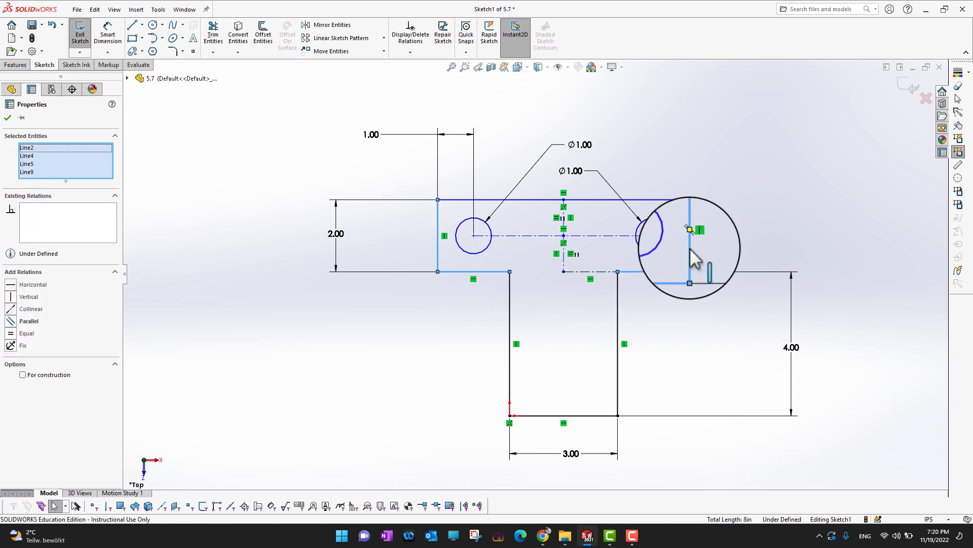
{"action": "left_click", "coordinate": [11, 334]}
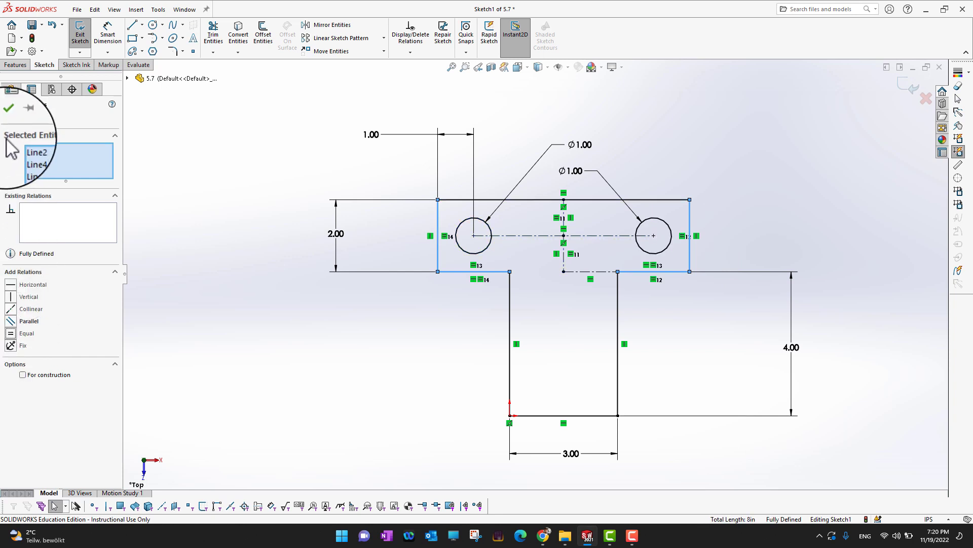
{"action": "left_click", "coordinate": [8, 116]}
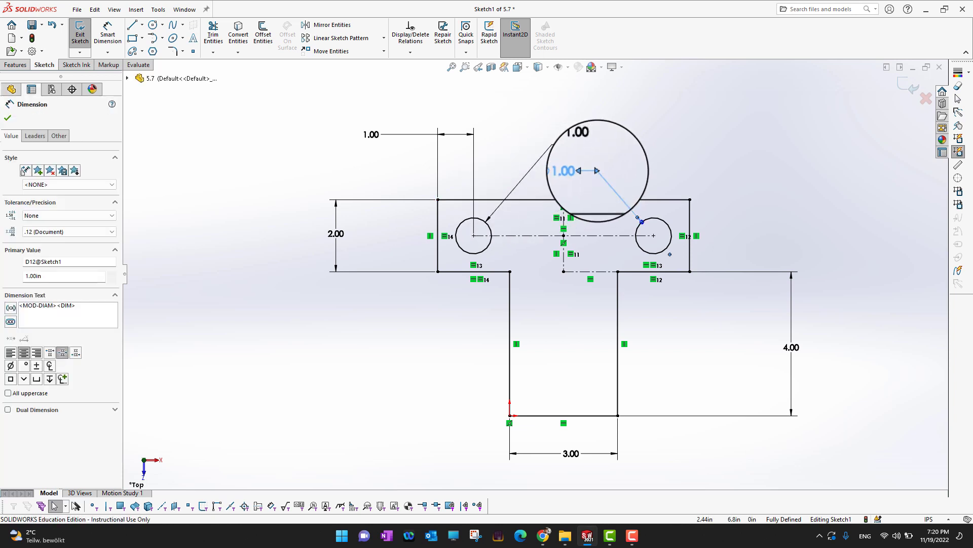
Delete the right hole's diameter dimension and make the two hole circles equal.
{"action": "key", "text": "Delete"}
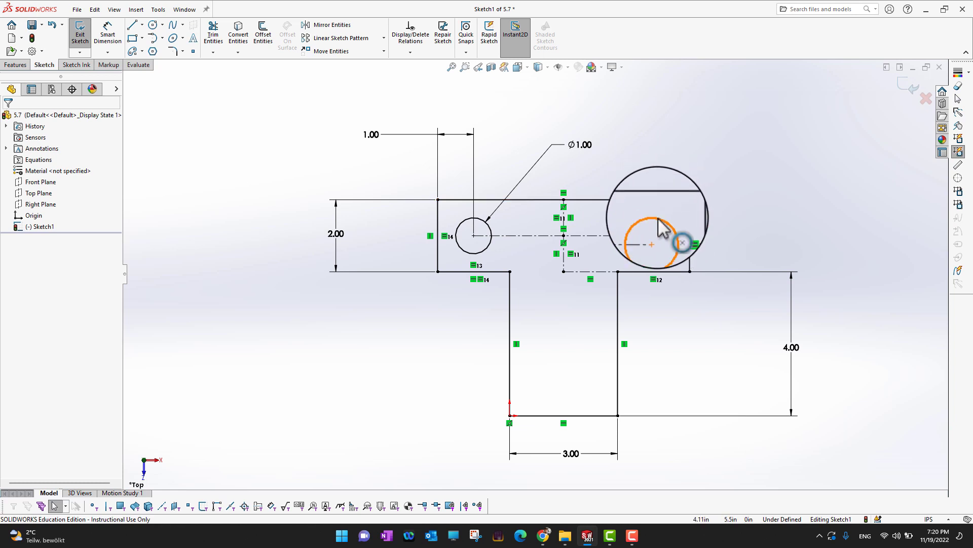
{"action": "left_click", "coordinate": [659, 219]}
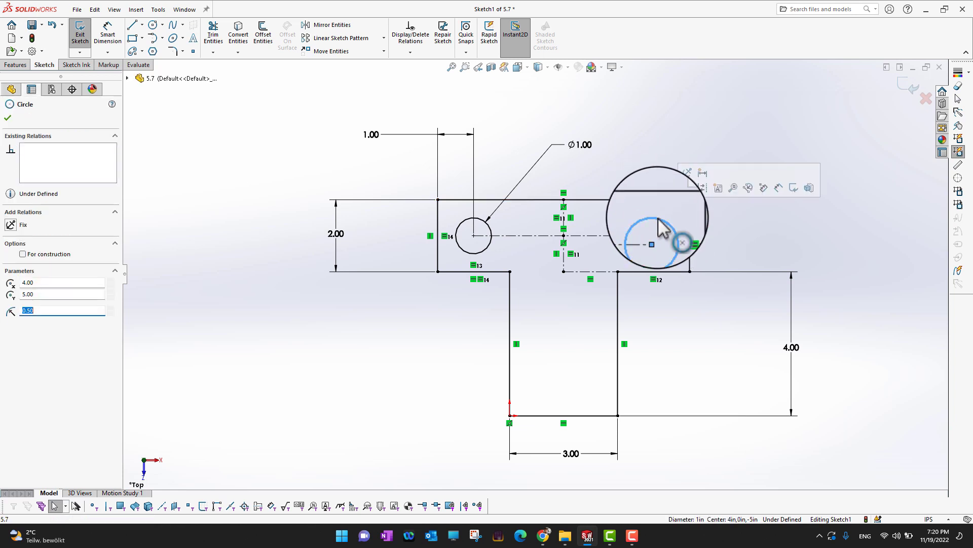
{"action": "left_click", "coordinate": [491, 251], "text": "ctrl"}
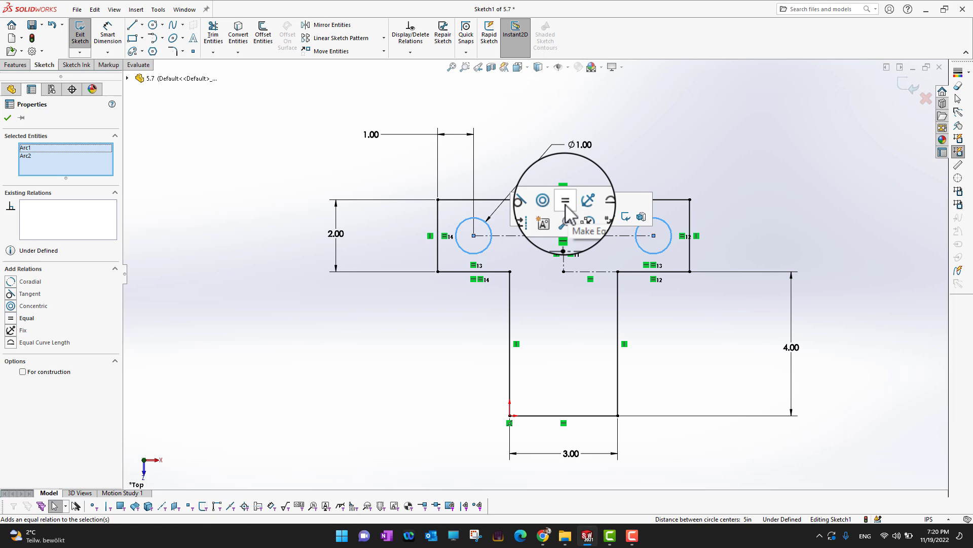
{"action": "left_click", "coordinate": [651, 167]}
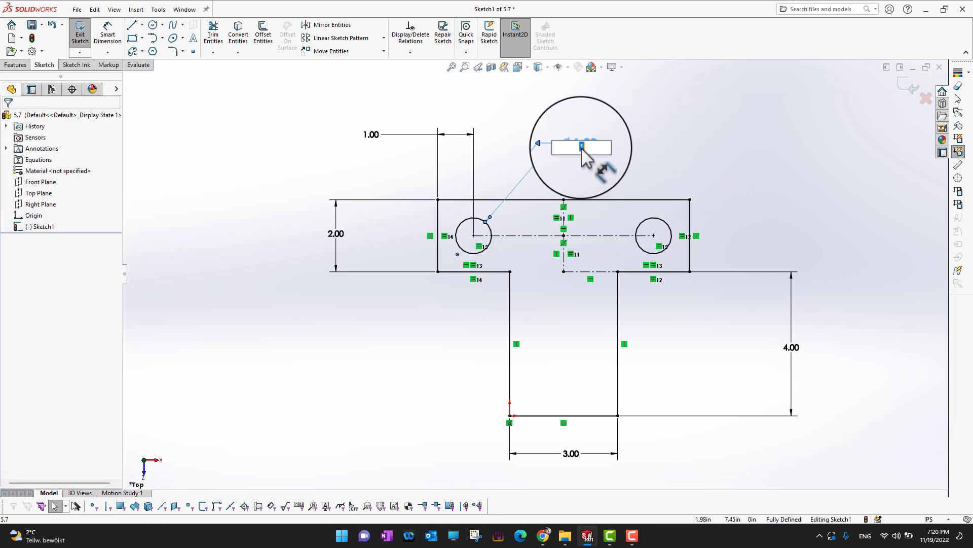
Test the hole relation by setting the left hole's diameter to 1.5 in, and set it back to 1 in.
{"action": "type", "text": ".5"}
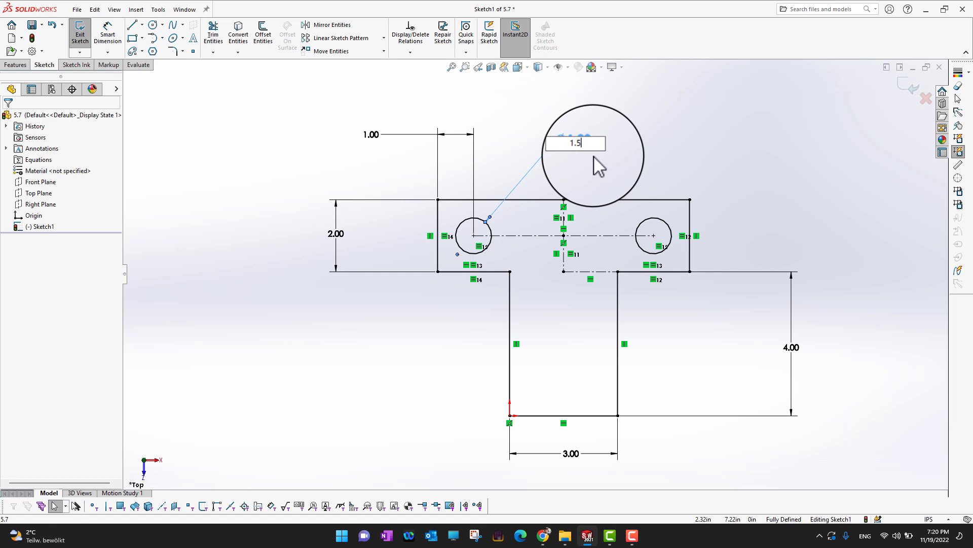
{"action": "key", "text": "Return"}
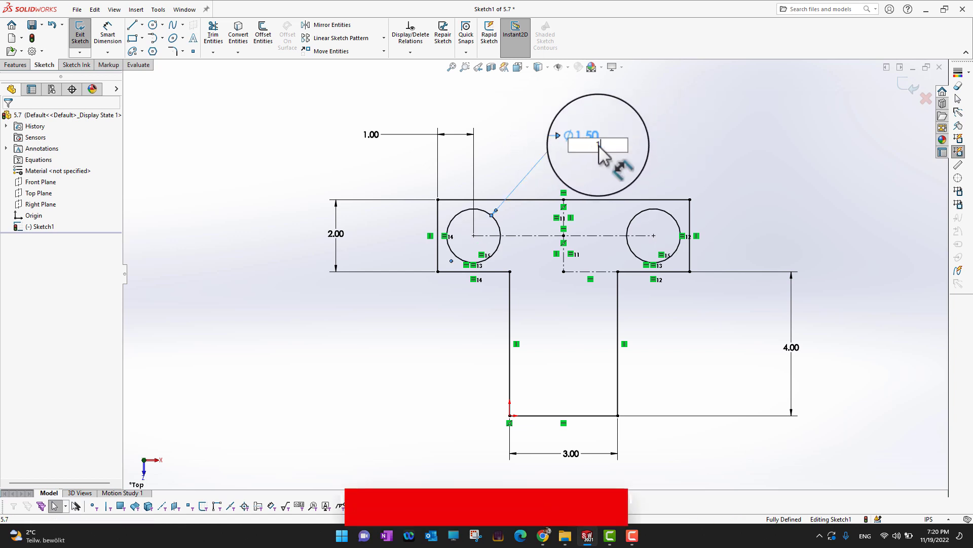
{"action": "type", "text": "1"}
{"action": "key", "text": "Return"}
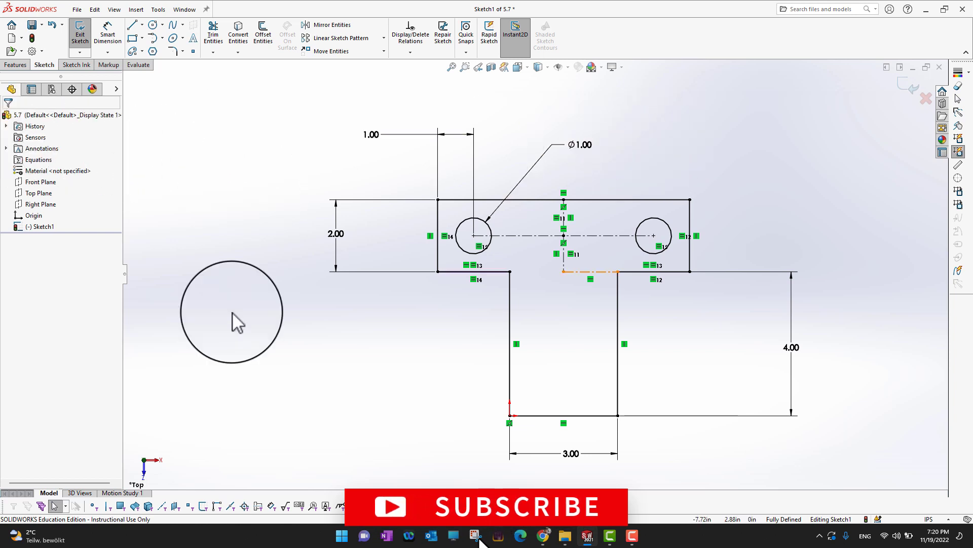
{"action": "left_click_drag", "start_coordinate": [232, 313], "coordinate": [393, 272]}
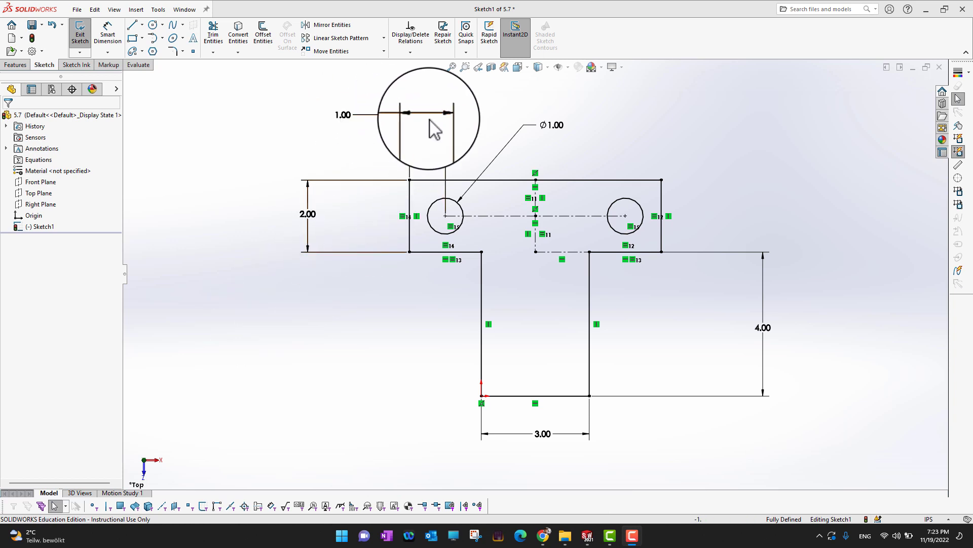
Delete the left hole's horizontal location dimension and draw a horizontal centerline from the hole's center to the left arm's outer edge.
{"action": "left_click", "coordinate": [446, 127]}
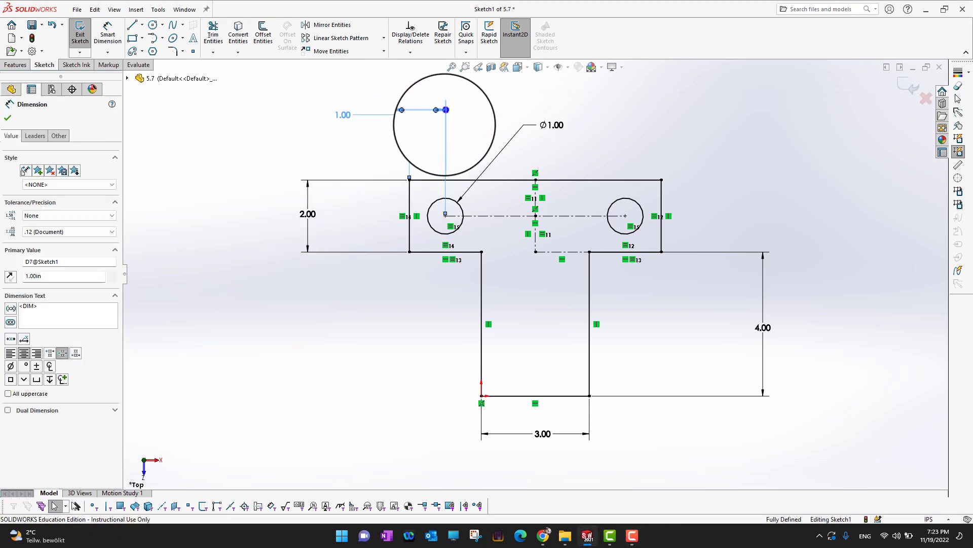
{"action": "key", "text": "Delete"}
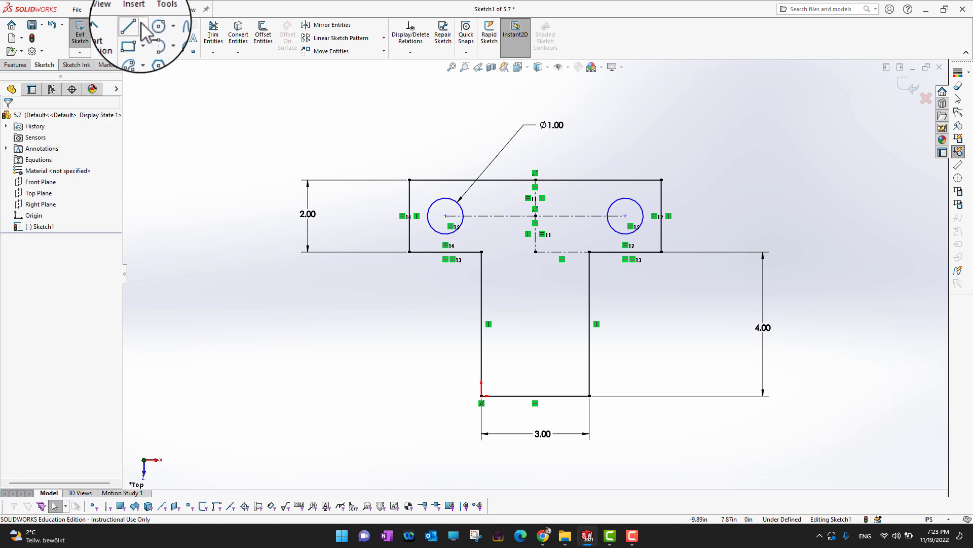
{"action": "left_click", "coordinate": [142, 25]}
{"action": "left_click", "coordinate": [155, 48]}
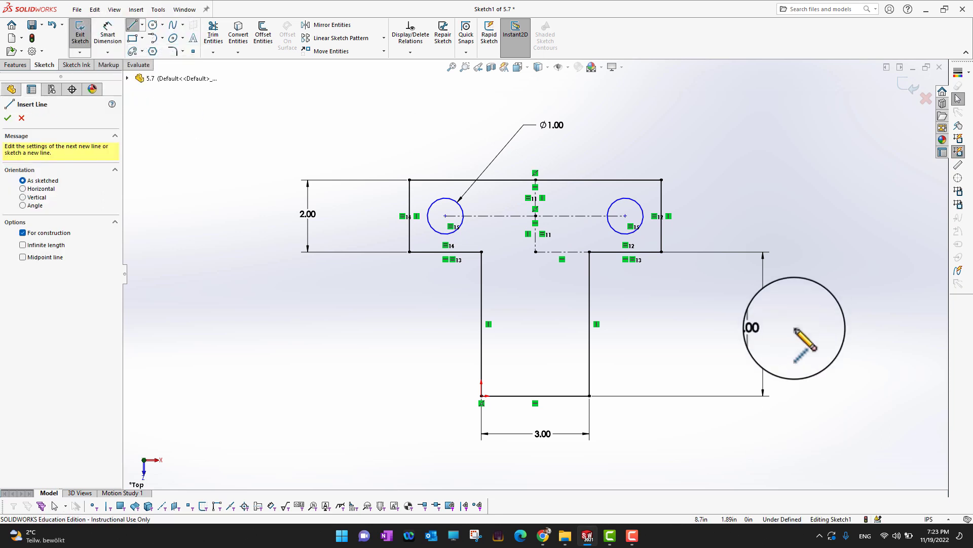
{"action": "left_click", "coordinate": [445, 216]}
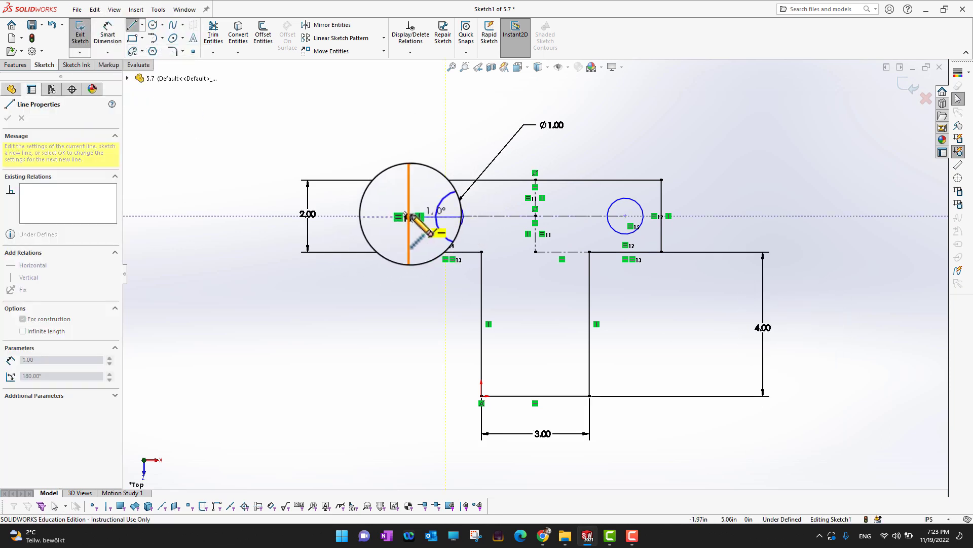
{"action": "left_click", "coordinate": [410, 216]}
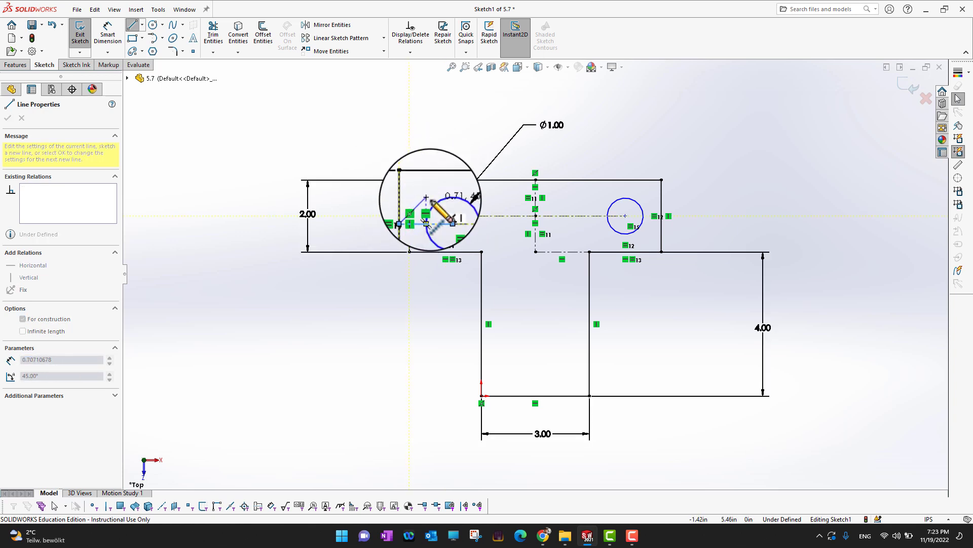
{"action": "key", "text": "Escape"}
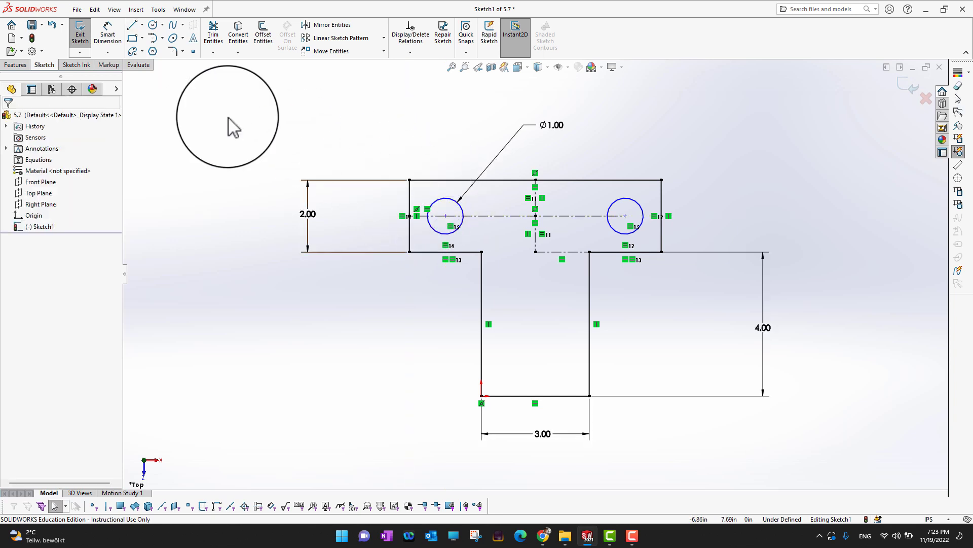
Draw a vertical centerline from the left hole's center down to the left arm's lower edge.
{"action": "left_click", "coordinate": [153, 24]}
{"action": "left_click", "coordinate": [142, 24]}
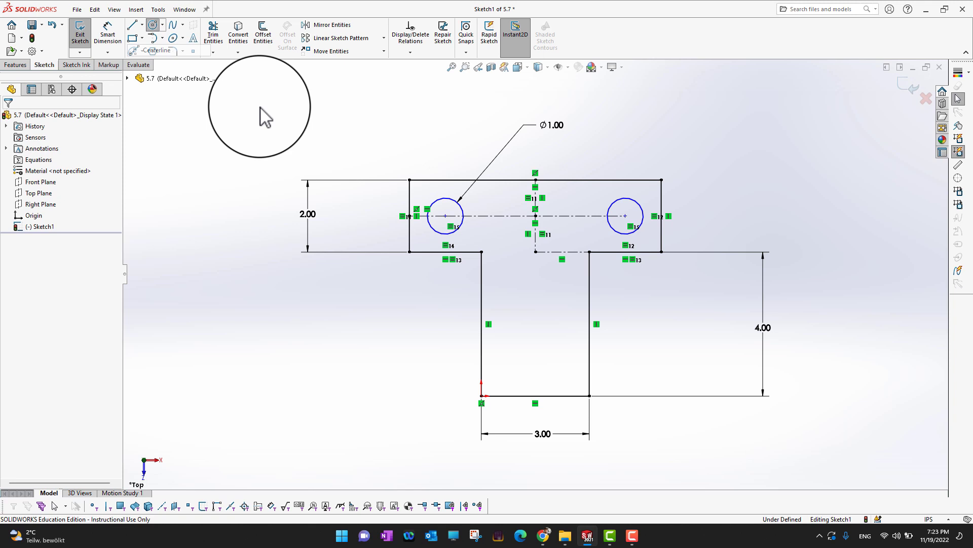
{"action": "left_click_drag", "start_coordinate": [444, 216], "coordinate": [447, 252]}
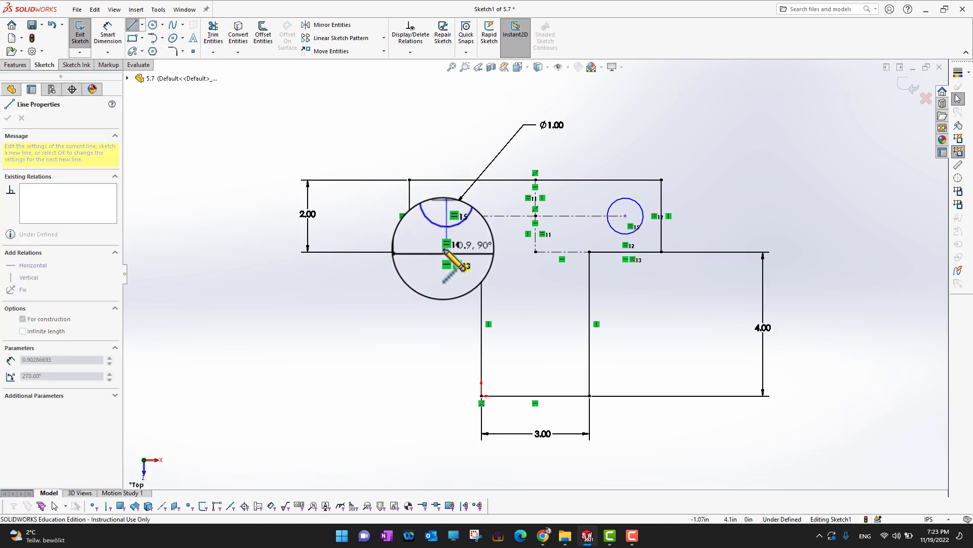
{"action": "key", "text": "Escape"}
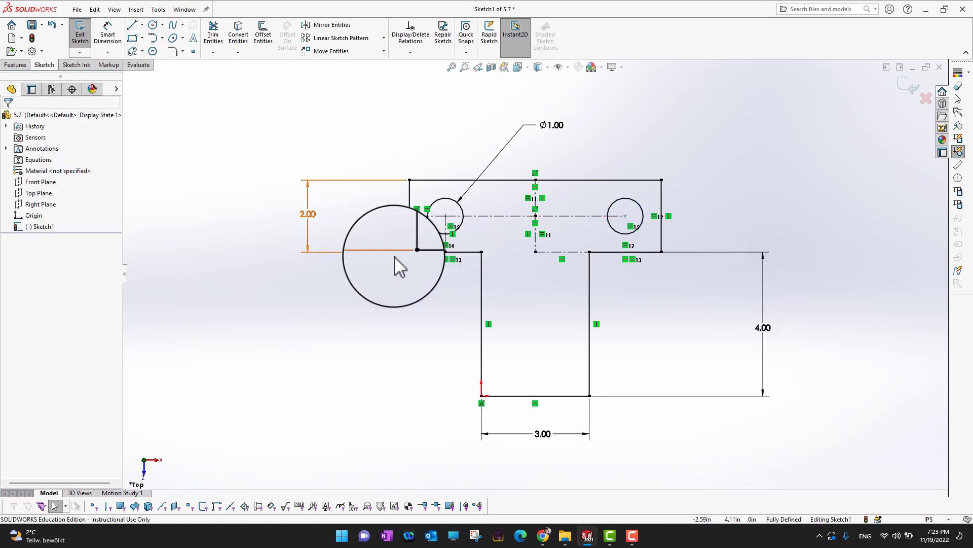
Apply an Equal relation to the horizontal and vertical centerlines at the left hole.
{"action": "left_click", "coordinate": [424, 217]}
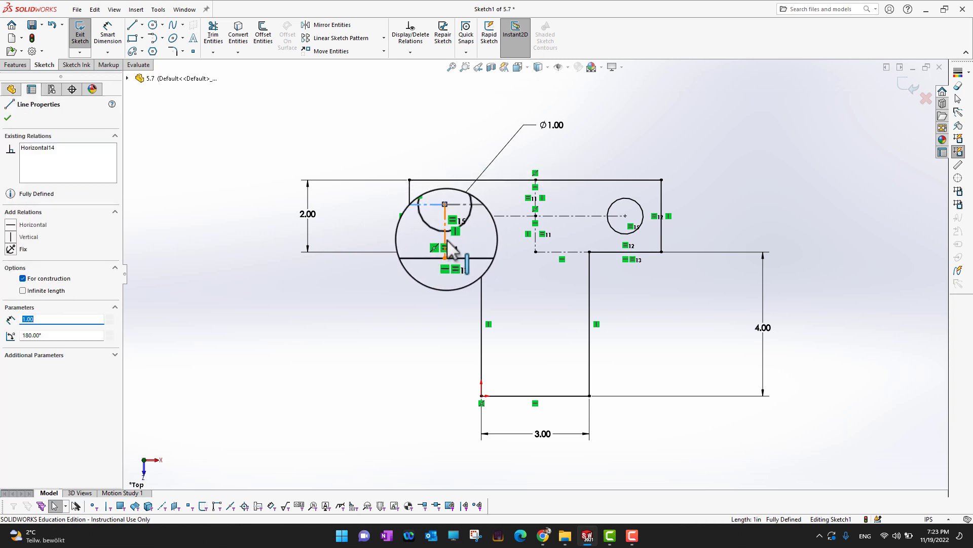
{"action": "left_click", "coordinate": [445, 243], "text": "ctrl"}
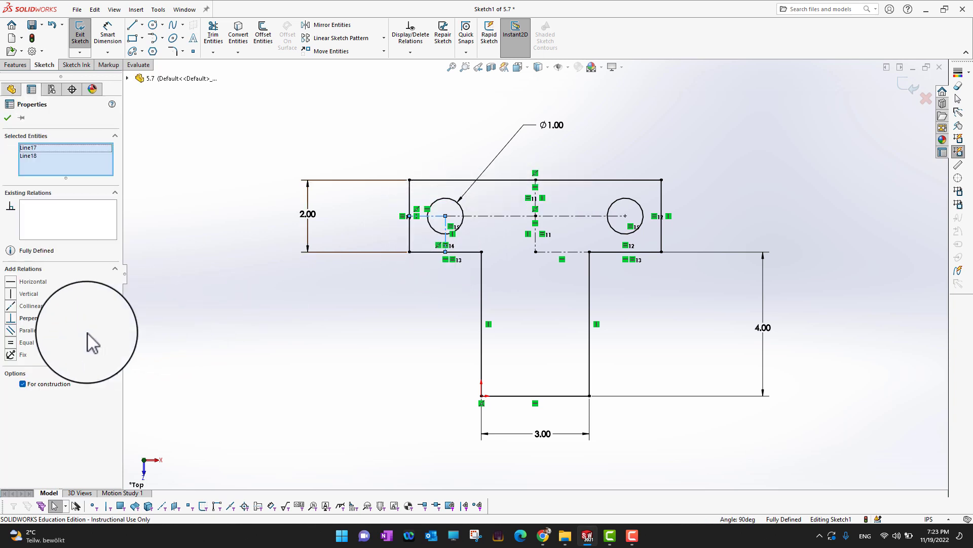
{"action": "left_click", "coordinate": [26, 342]}
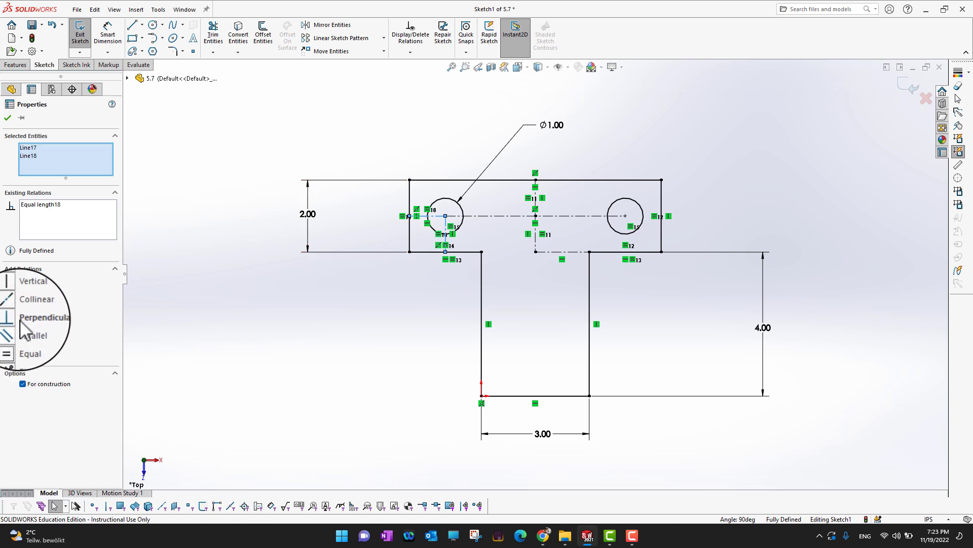
{"action": "left_click", "coordinate": [11, 116]}
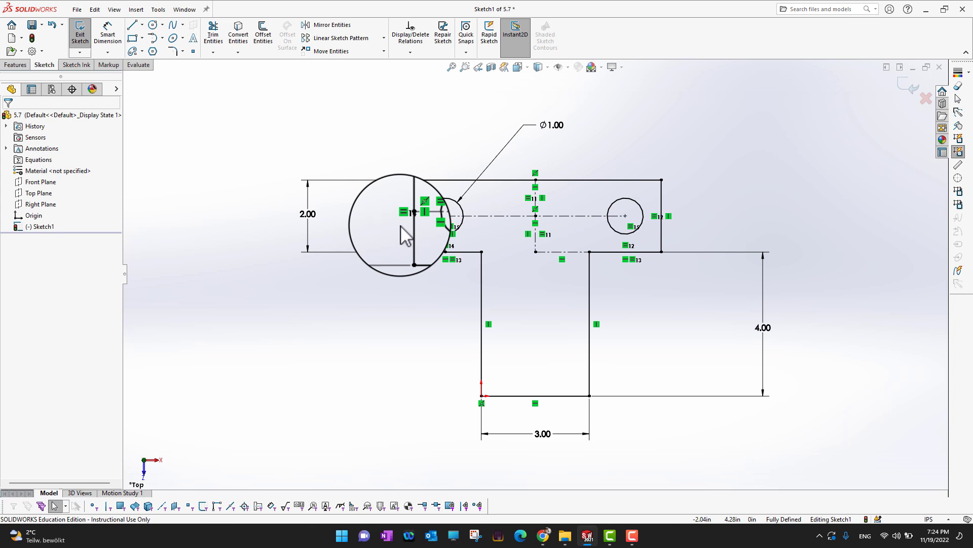
Reposition the stem's 4.00 height dimension closer to the T-shaped profile.
{"action": "key", "text": "d"}
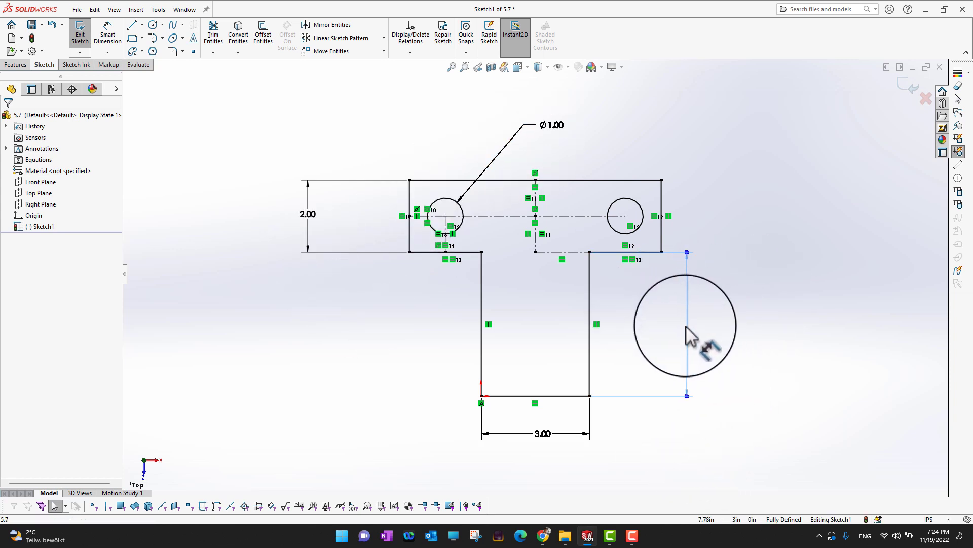
{"action": "left_click", "coordinate": [686, 361]}
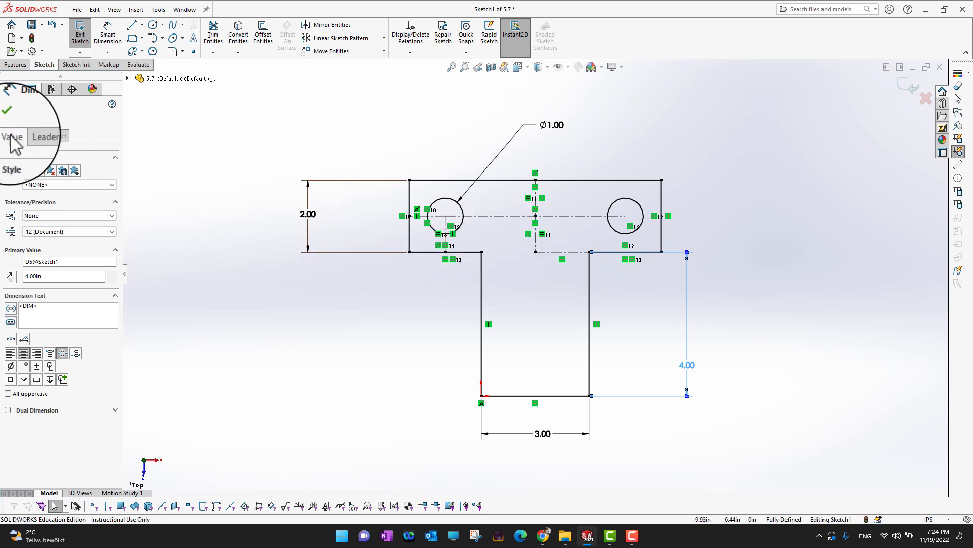
{"action": "left_click", "coordinate": [191, 188]}
Test the sketch relations by setting the left arm's height to 4 in, and set it back to 2 in.
{"action": "left_click", "coordinate": [308, 214]}
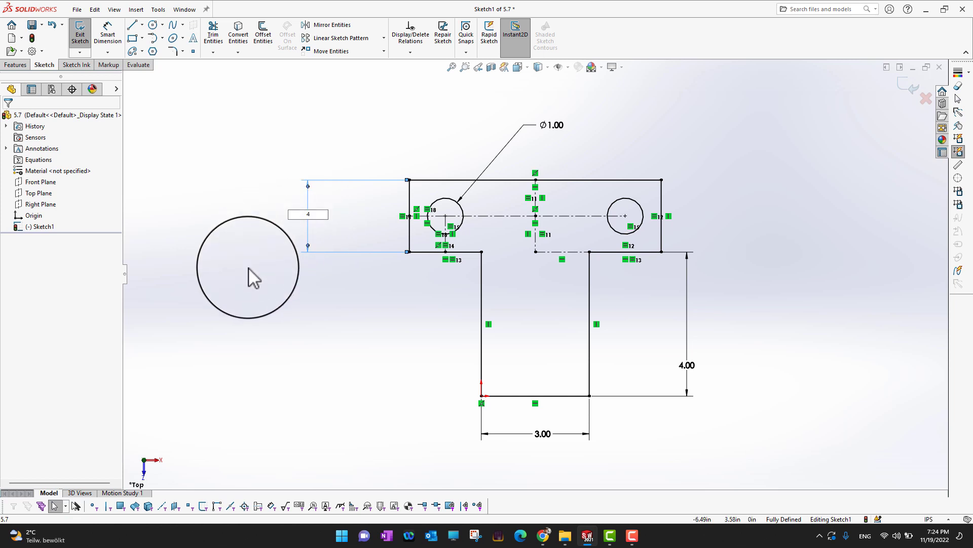
{"action": "key", "text": "Return"}
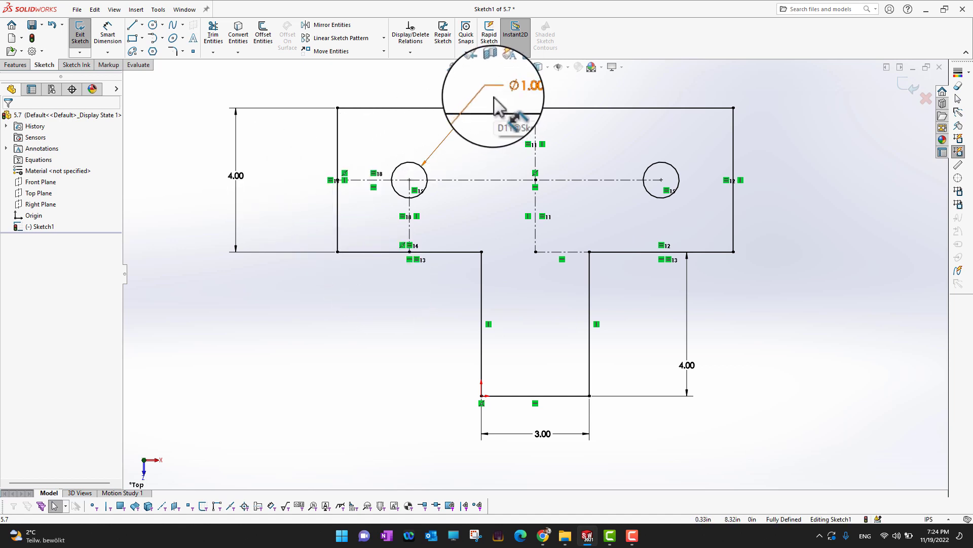
{"action": "left_click", "coordinate": [231, 177]}
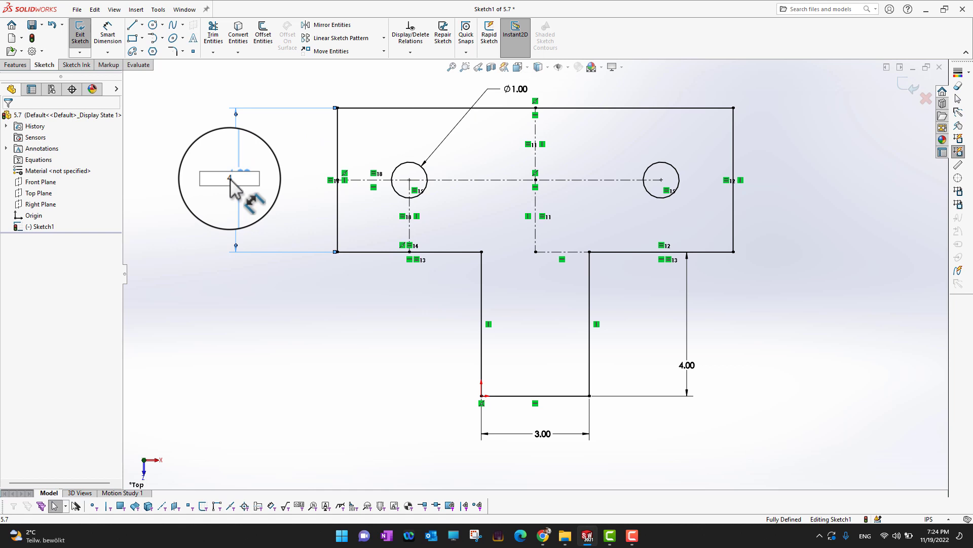
{"action": "type", "text": "2"}
{"action": "key", "text": "Return"}
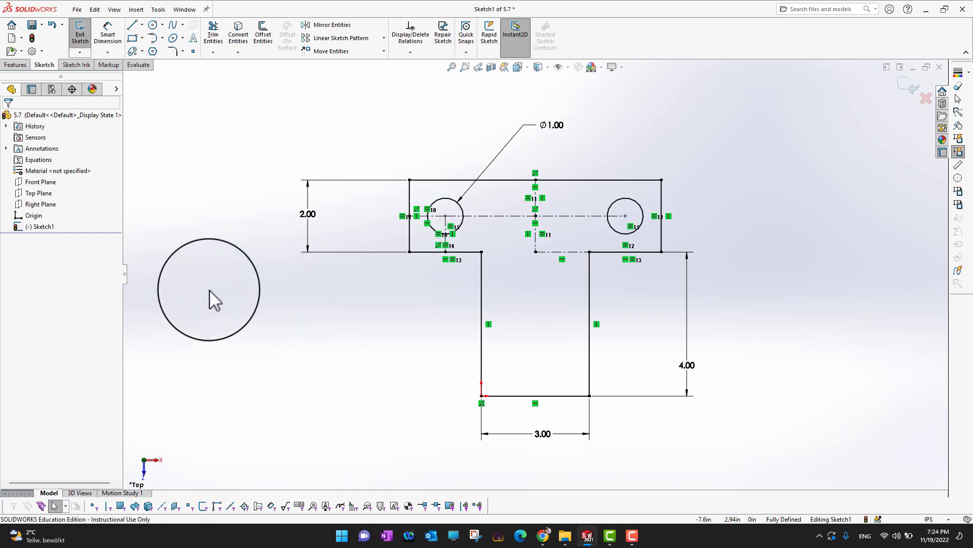